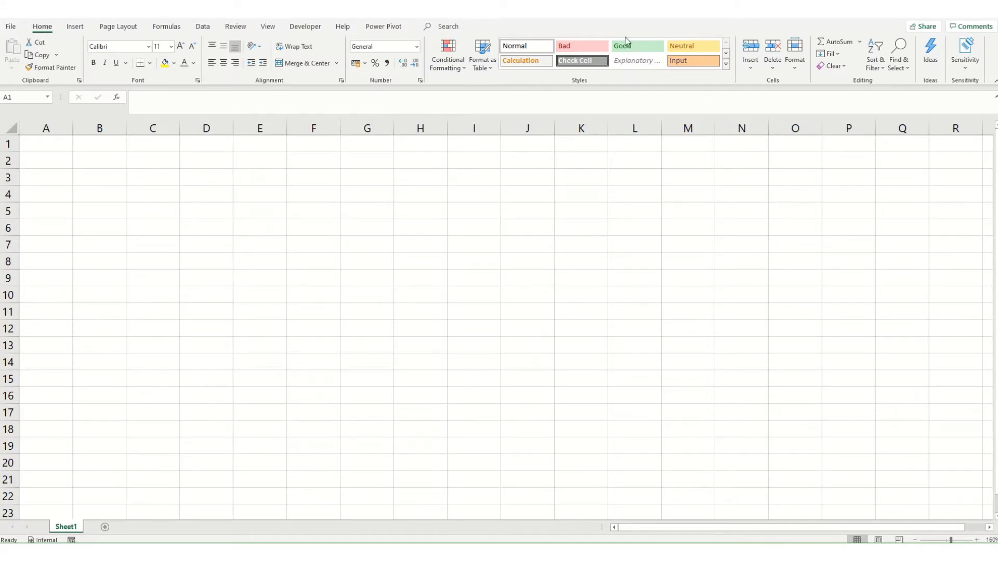
# Select cell A1 and expand the full Cell Styles gallery, including Calculation.
pyautogui.click(726, 63)
pyautogui.click(726, 65)
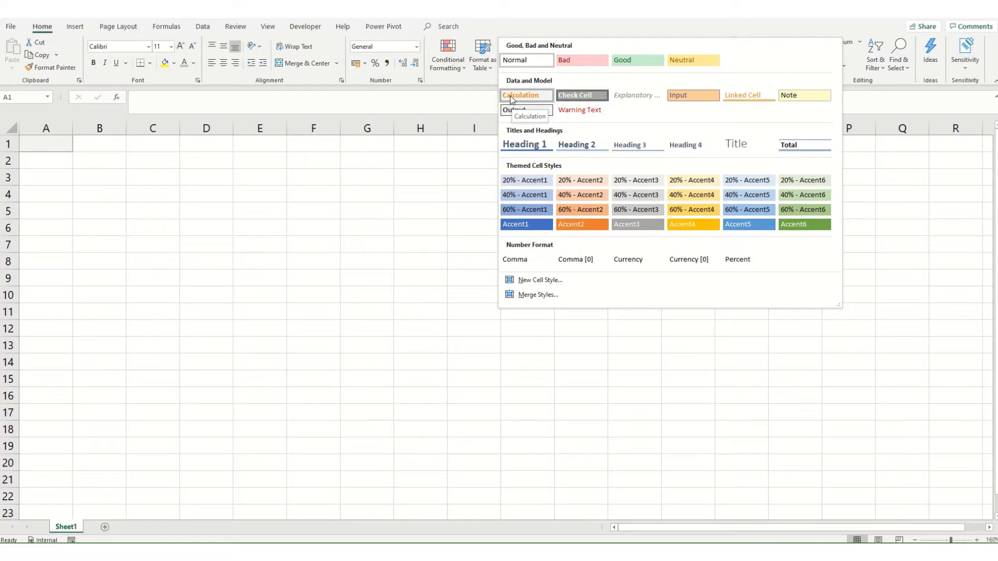
# Modify the Calculation style's font to Dark Red, 10 point, Regular, and save it.
pyautogui.rightClick(511, 99)
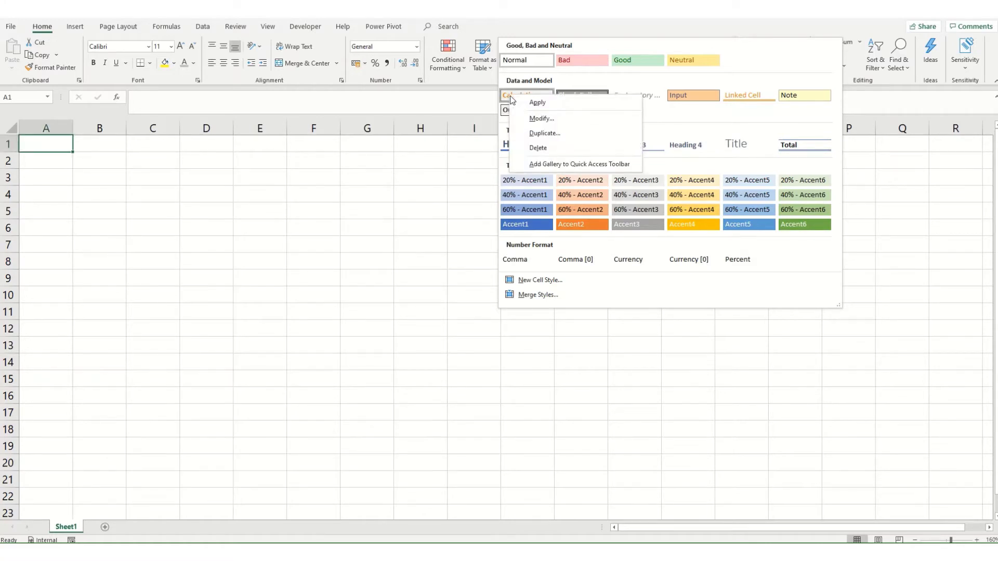
pyautogui.click(539, 118)
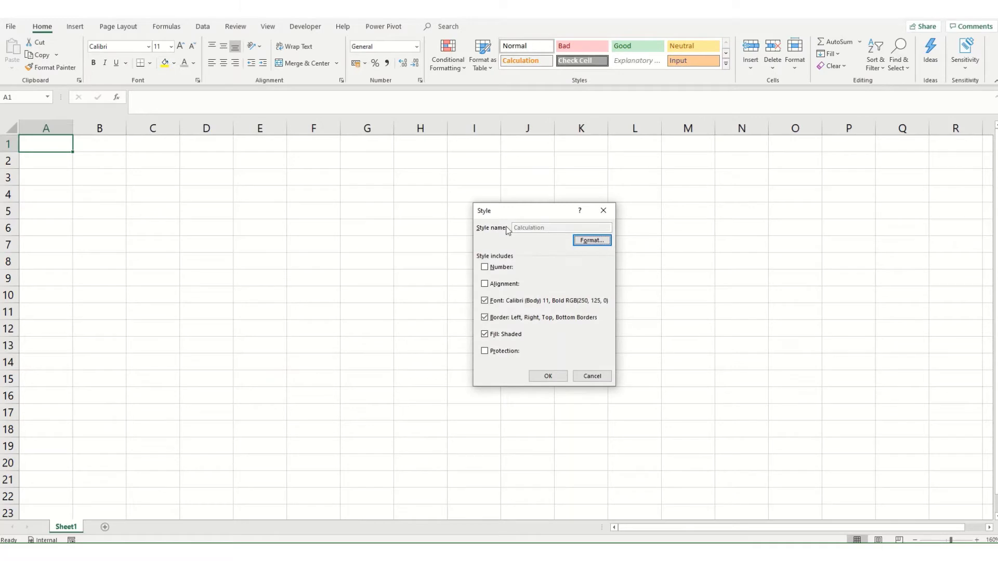
pyautogui.click(596, 240)
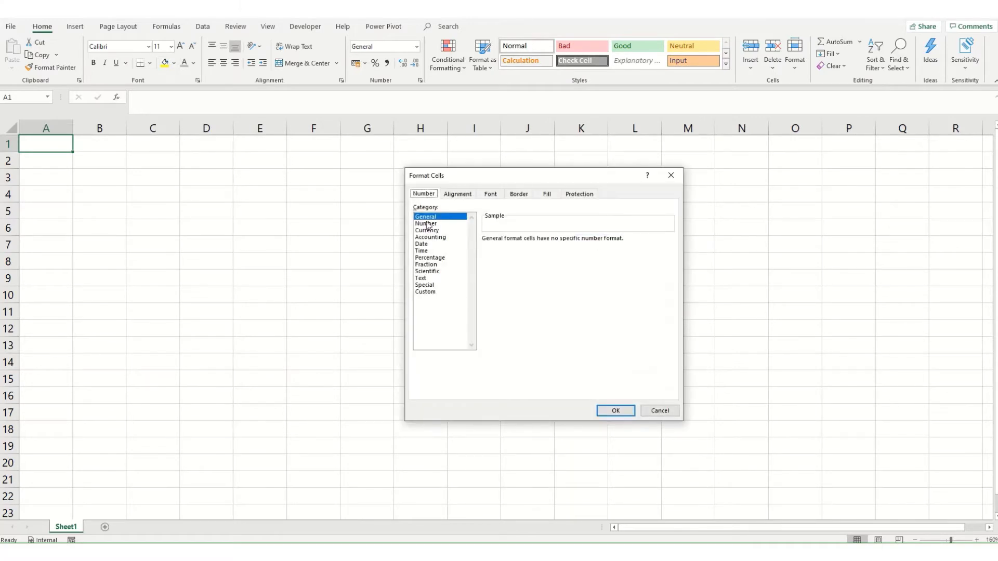
pyautogui.click(458, 195)
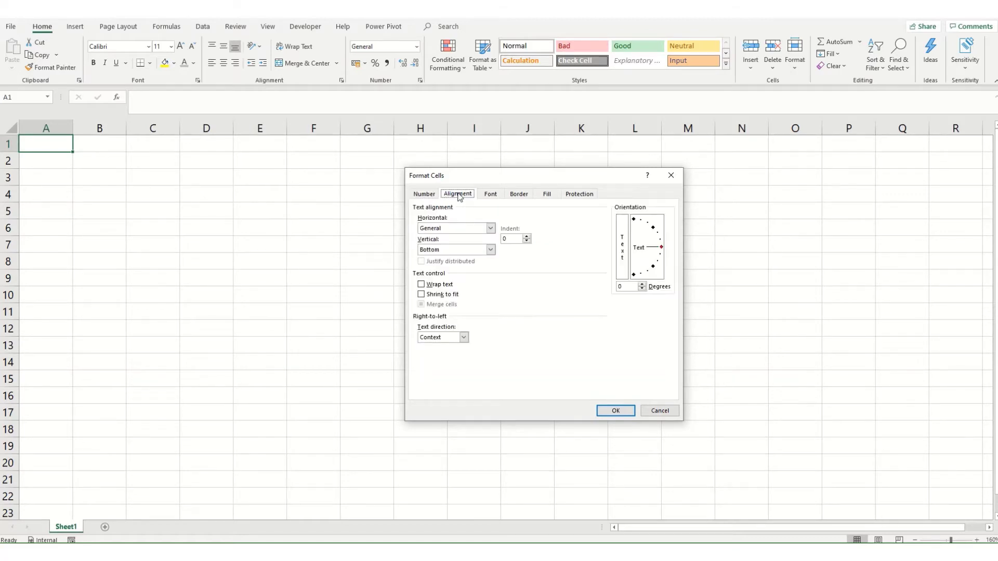
pyautogui.click(489, 193)
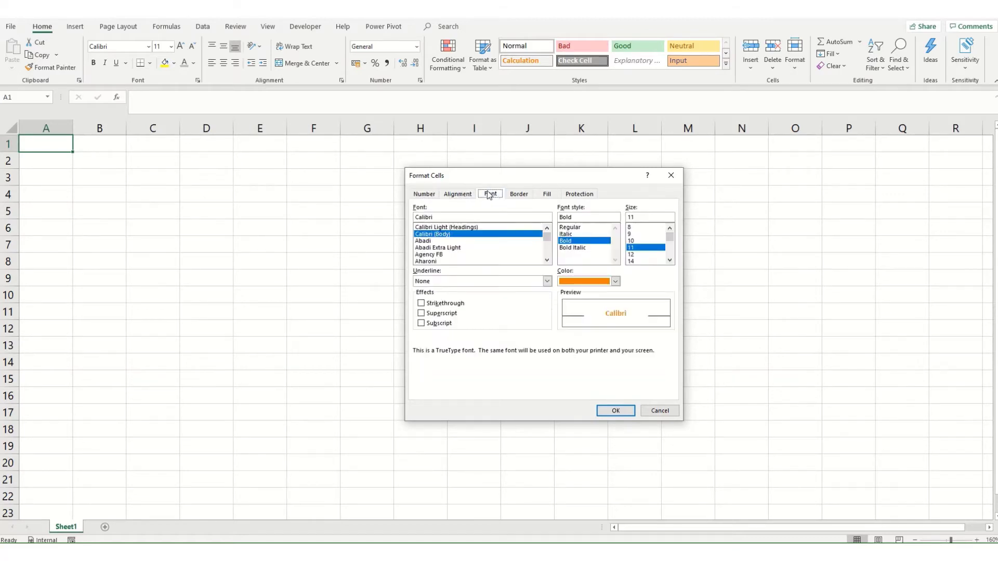
pyautogui.click(615, 282)
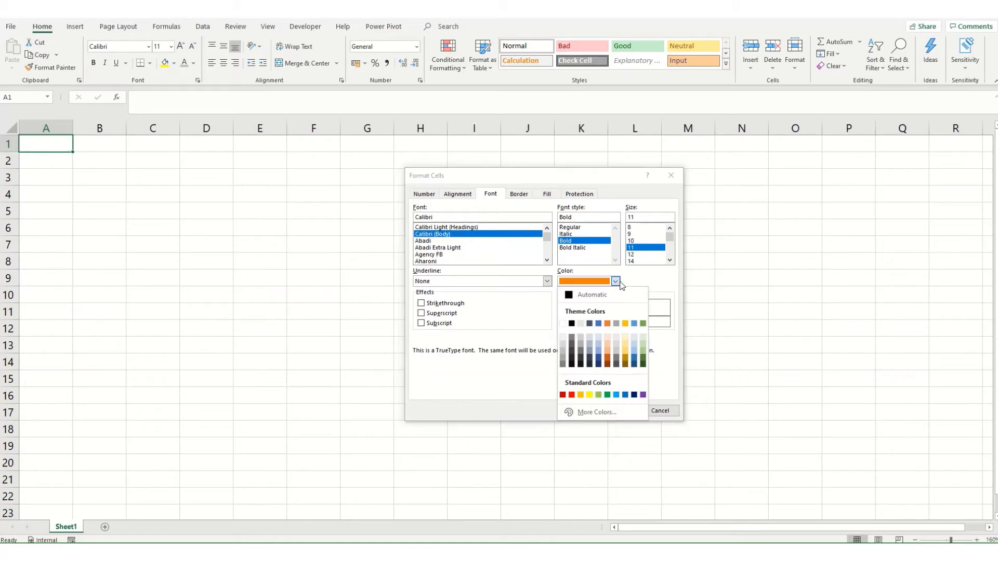
pyautogui.click(562, 395)
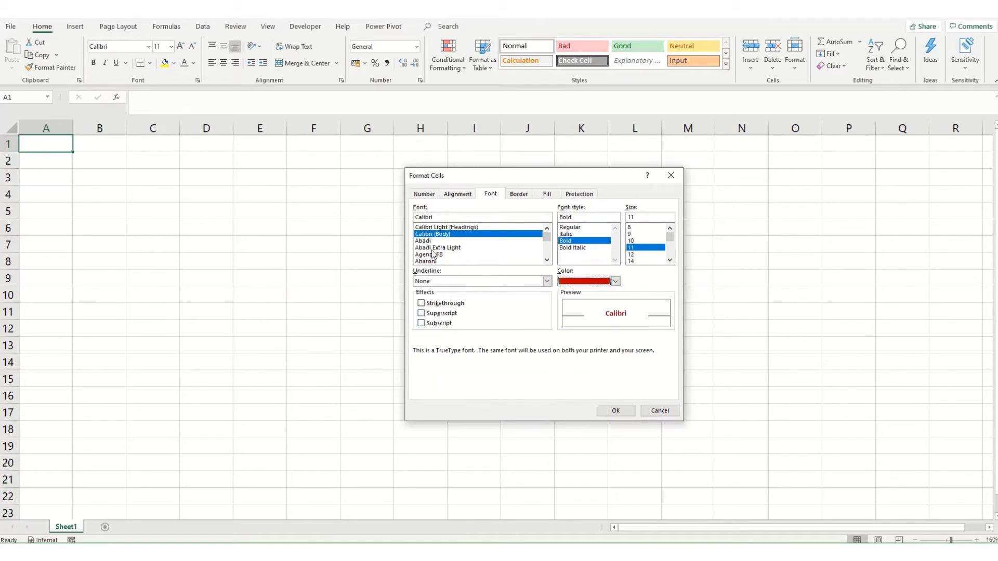
pyautogui.click(637, 242)
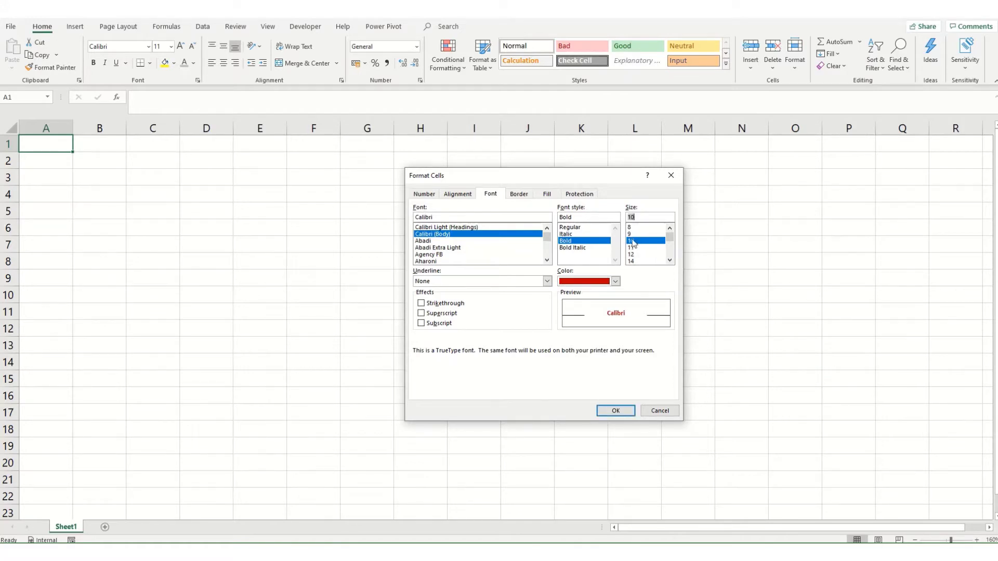
pyautogui.click(572, 229)
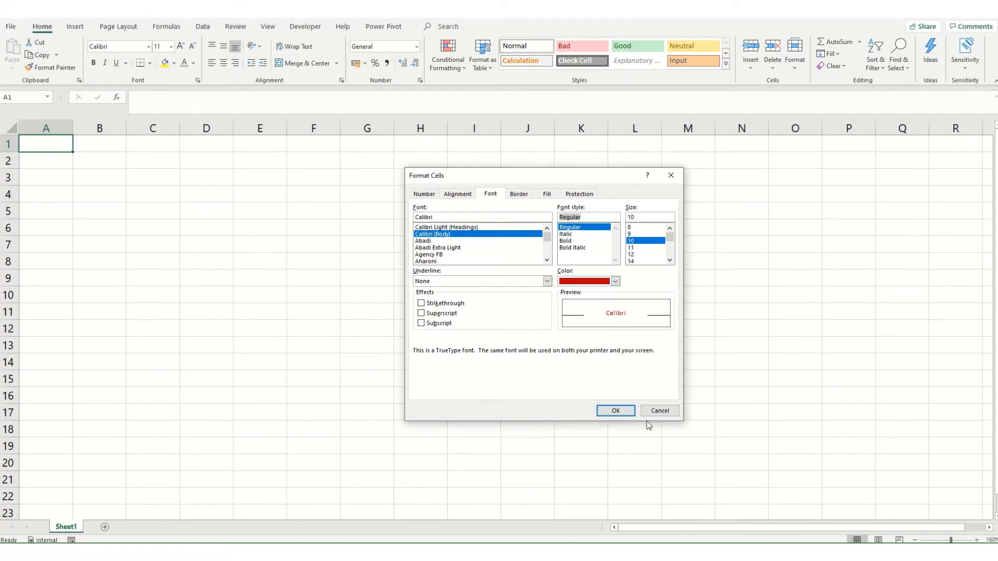
pyautogui.click(615, 411)
pyautogui.click(550, 374)
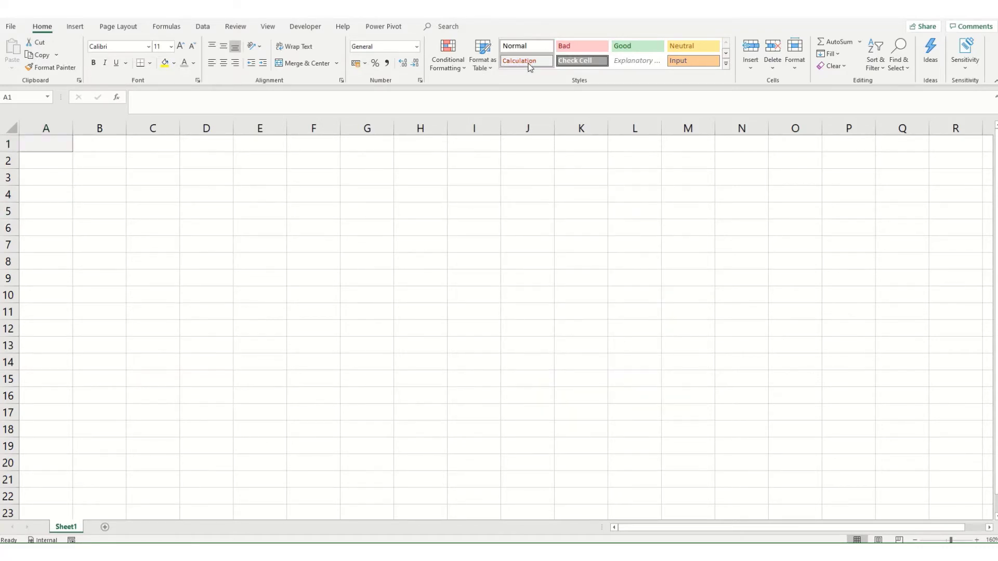
# Start a new cell style and open its Format Cells settings.
pyautogui.click(725, 63)
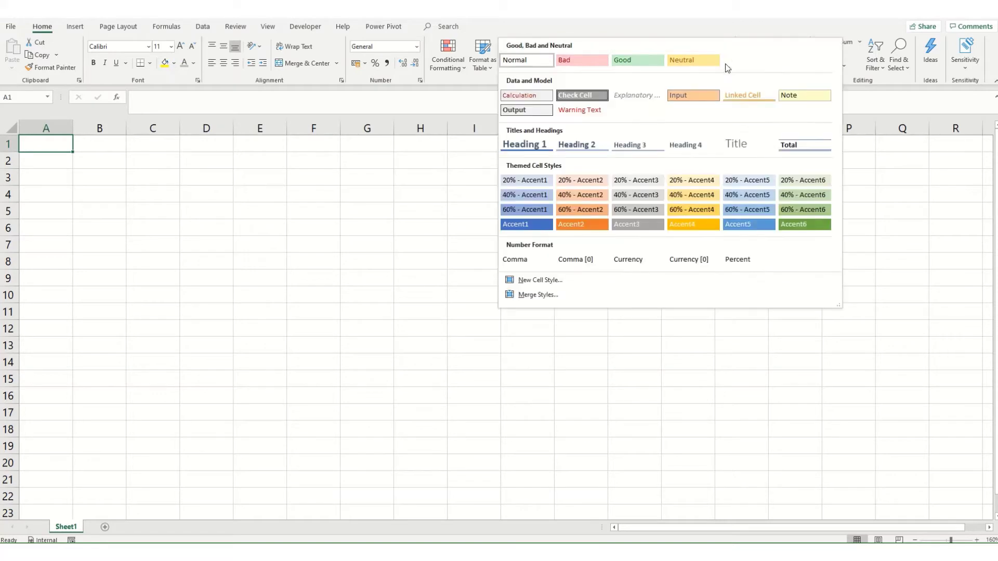
pyautogui.click(522, 281)
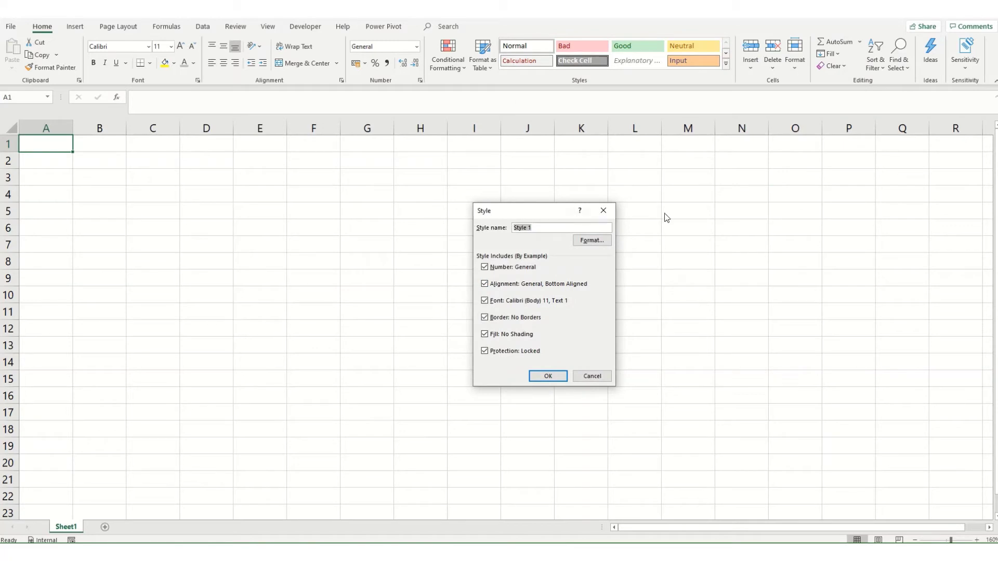
pyautogui.click(591, 239)
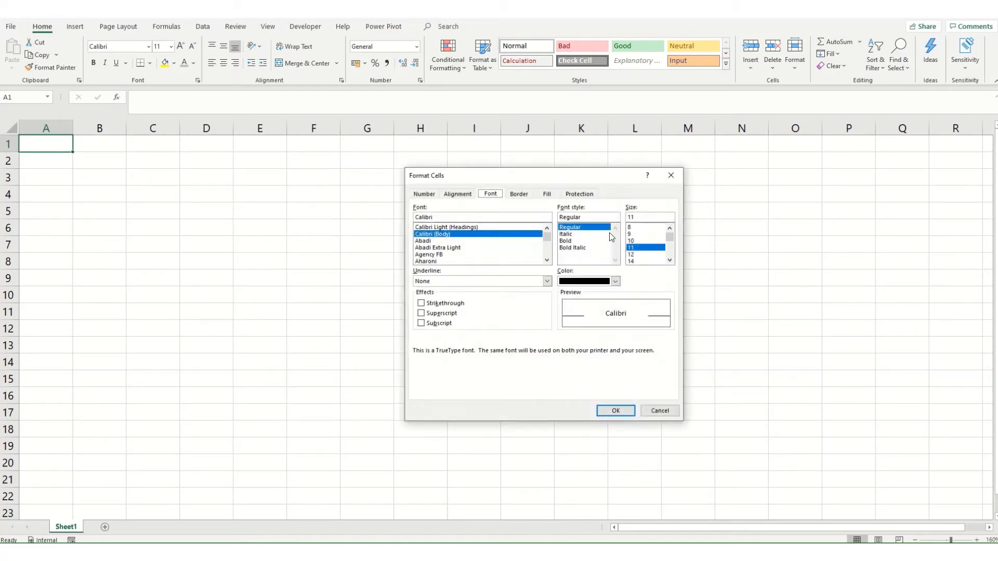
# Browse the Format Cells tabs from Alignment through Border and Fill to Protection.
pyautogui.click(424, 194)
pyautogui.click(457, 194)
pyautogui.click(490, 194)
pyautogui.click(519, 194)
pyautogui.click(545, 194)
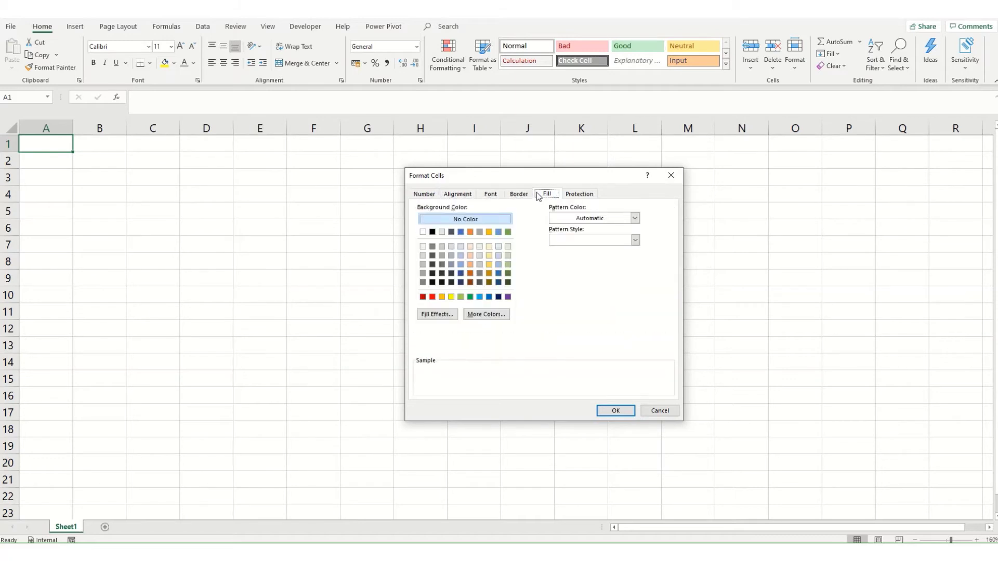
pyautogui.click(580, 195)
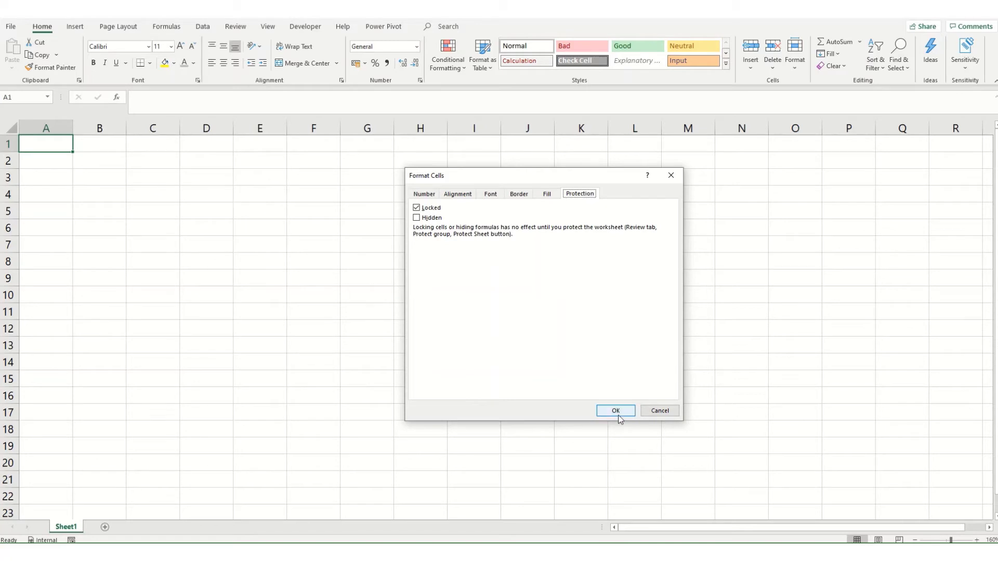
# Give the new style a light blue fill and an Outline border.
pyautogui.click(490, 194)
pyautogui.click(518, 194)
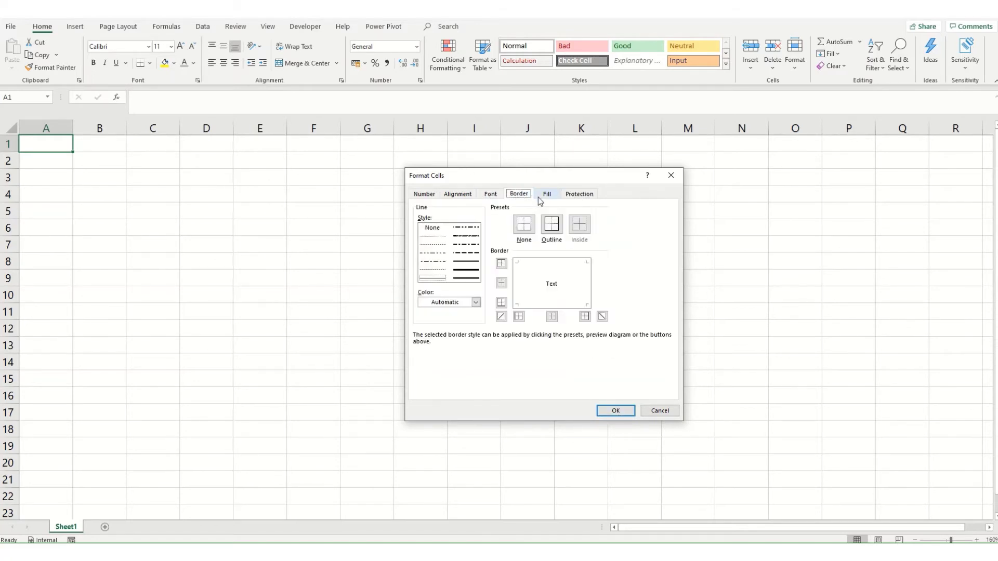
pyautogui.click(546, 194)
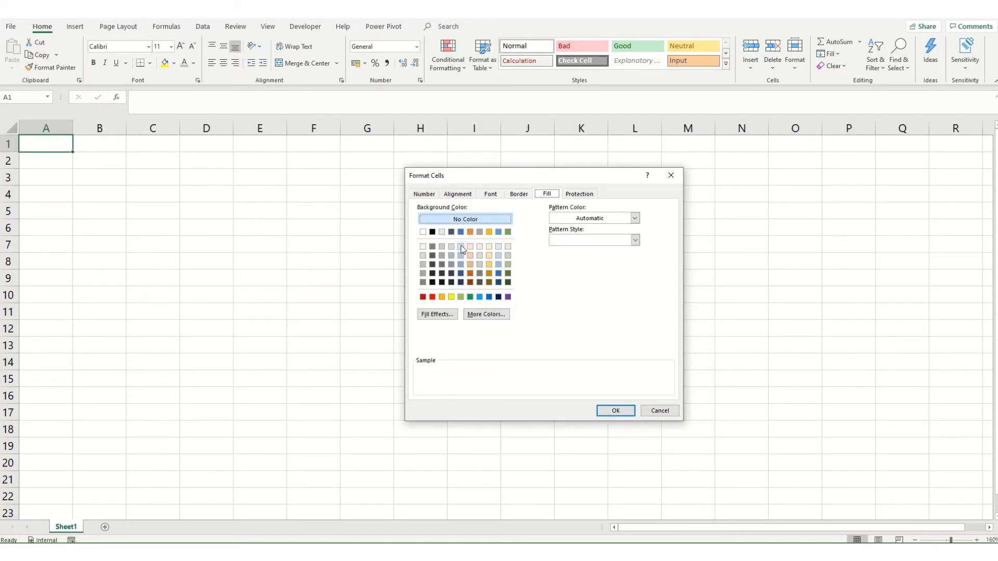
pyautogui.click(460, 246)
pyautogui.click(519, 194)
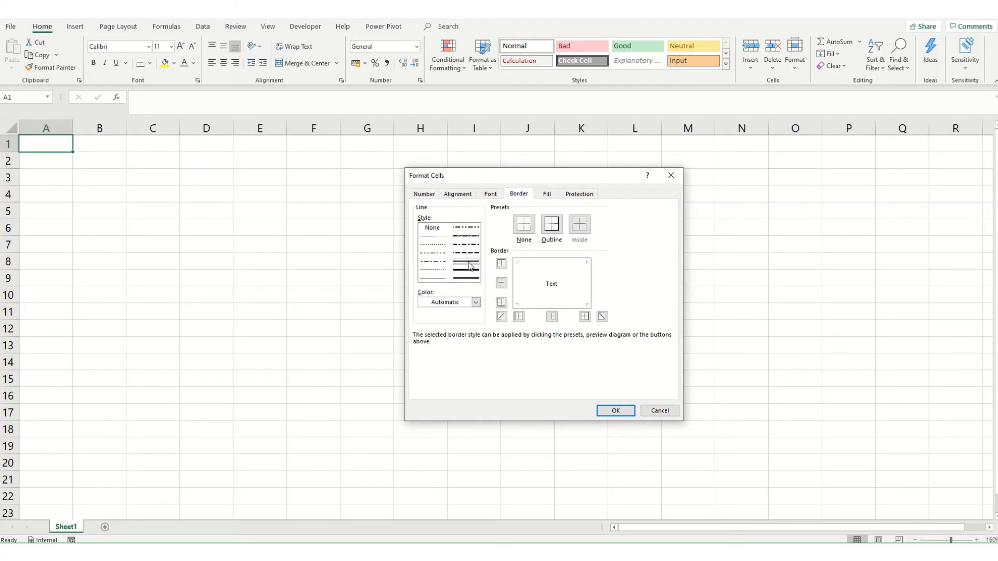
pyautogui.click(554, 227)
# Set the new style's font to blue and Bold Italic.
pyautogui.click(490, 193)
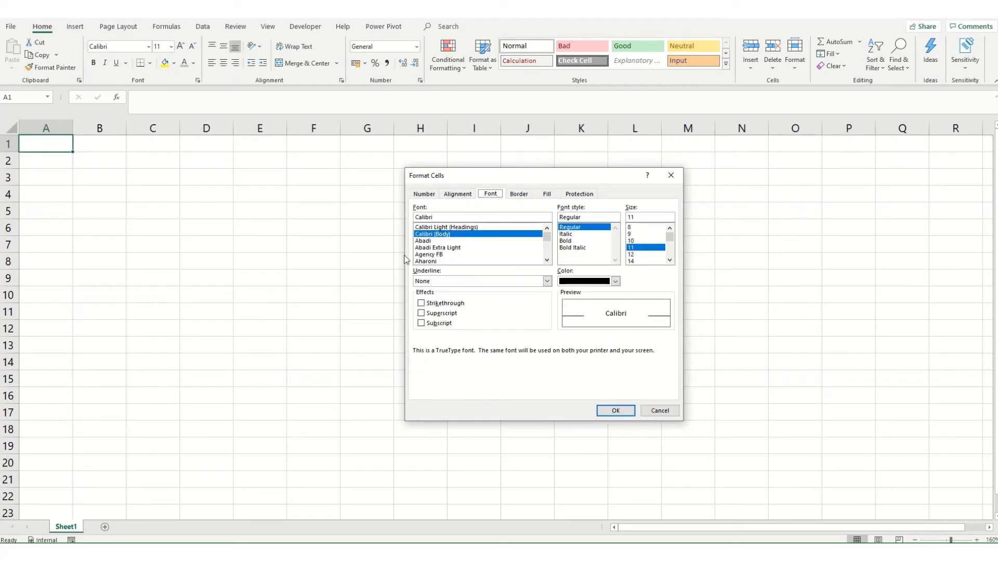
pyautogui.click(616, 282)
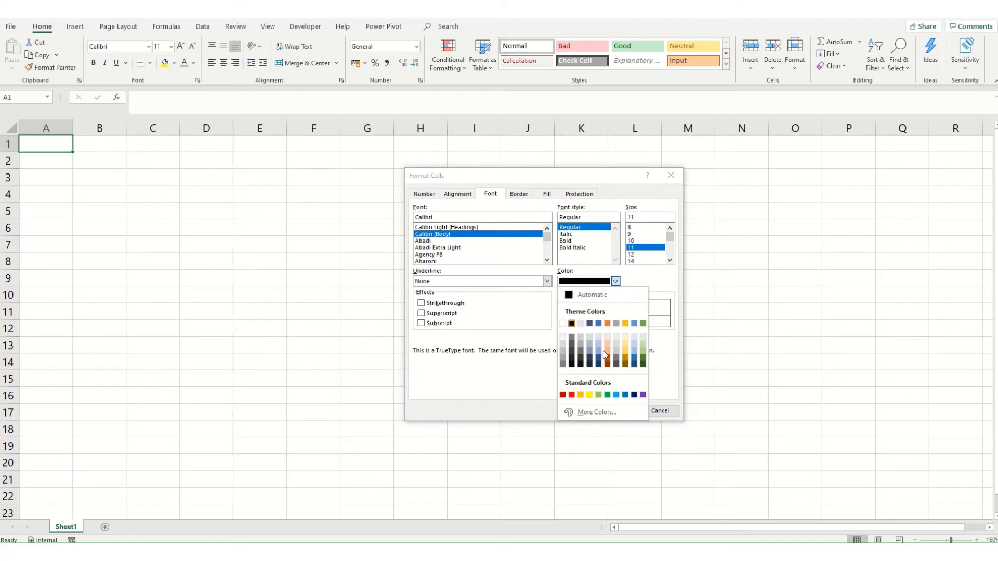
pyautogui.click(625, 395)
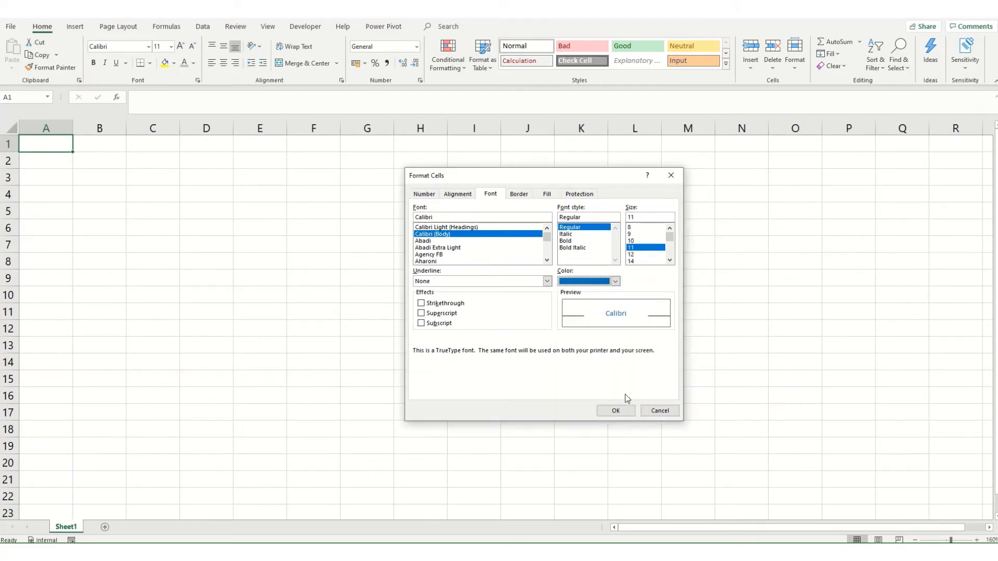
pyautogui.click(582, 242)
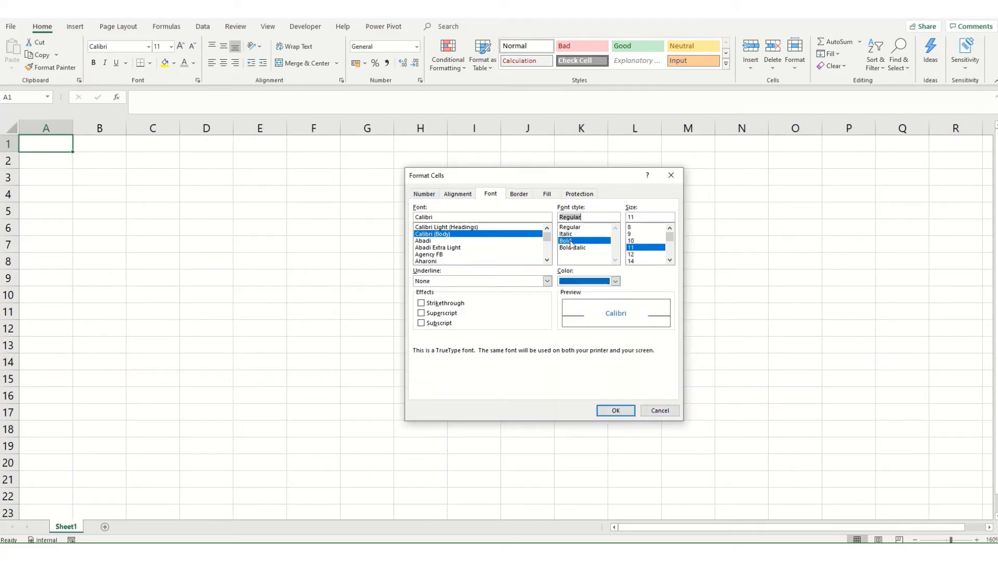
pyautogui.click(580, 248)
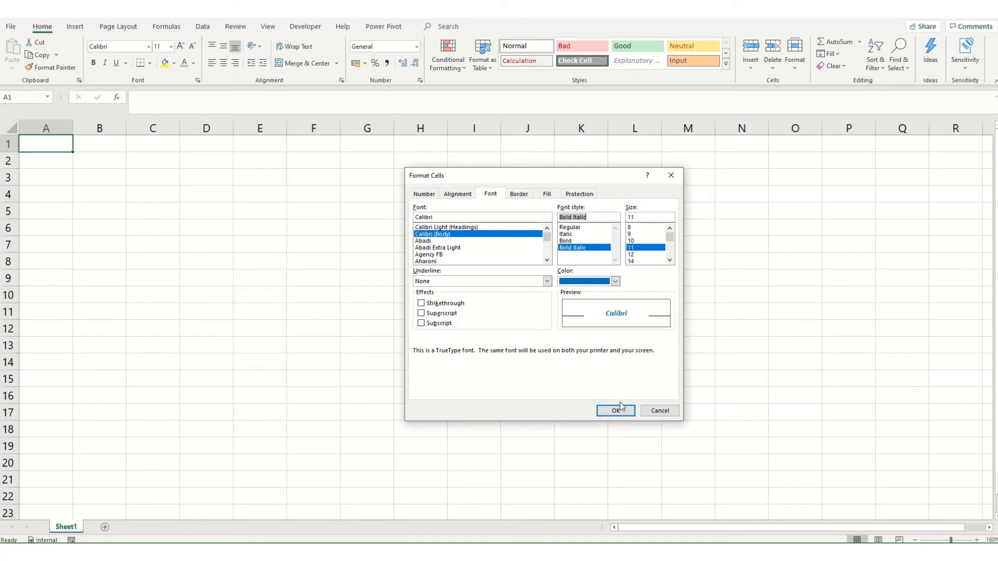
# Center the style's text horizontally and vertically and apply the Number format with 2 decimals.
pyautogui.click(457, 193)
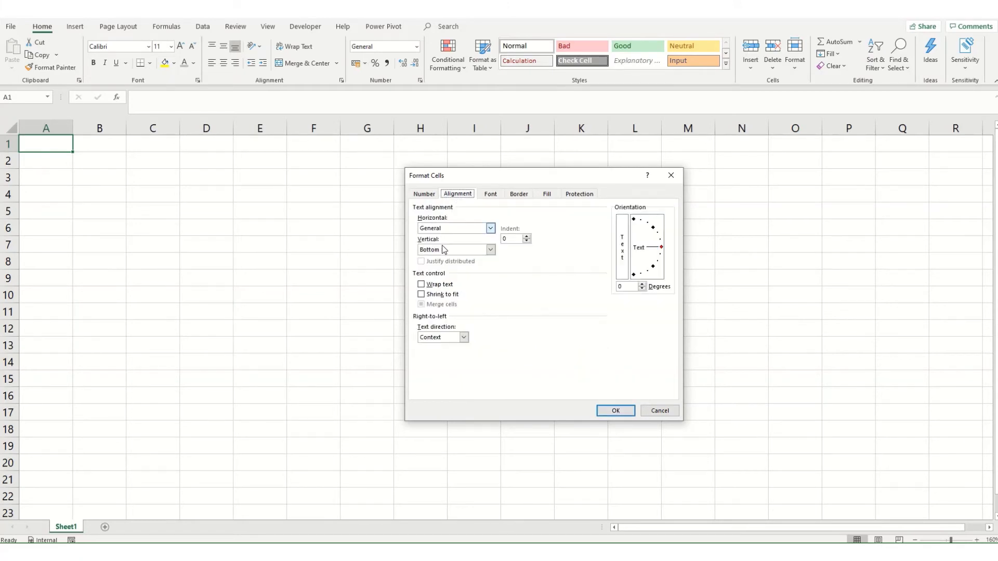
pyautogui.click(445, 249)
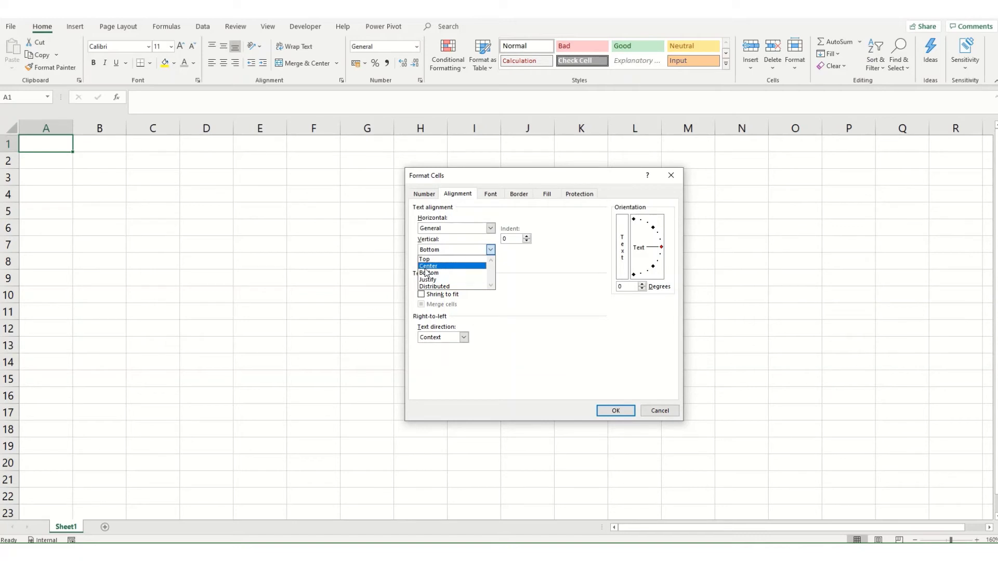
pyautogui.click(426, 267)
pyautogui.click(467, 228)
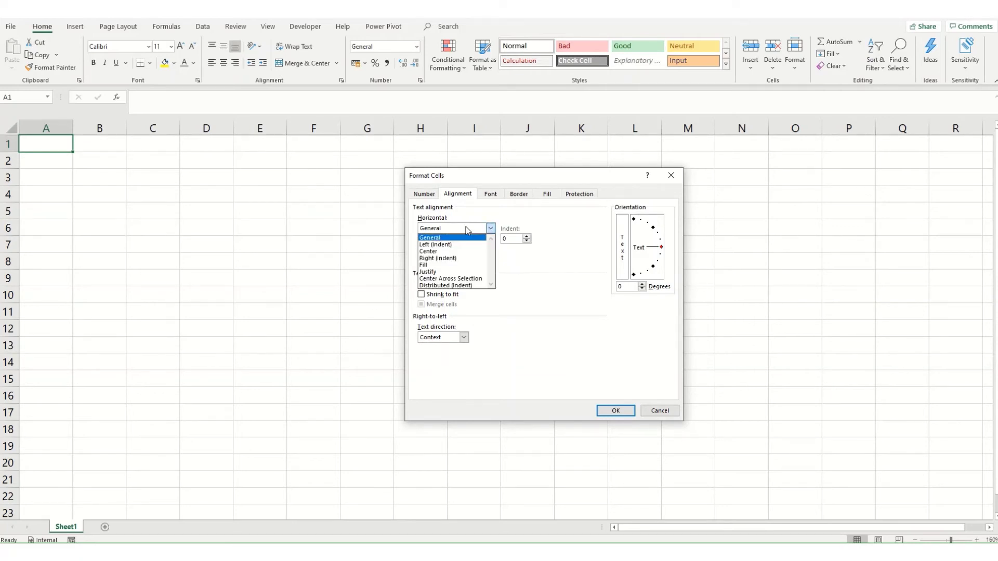
pyautogui.click(429, 251)
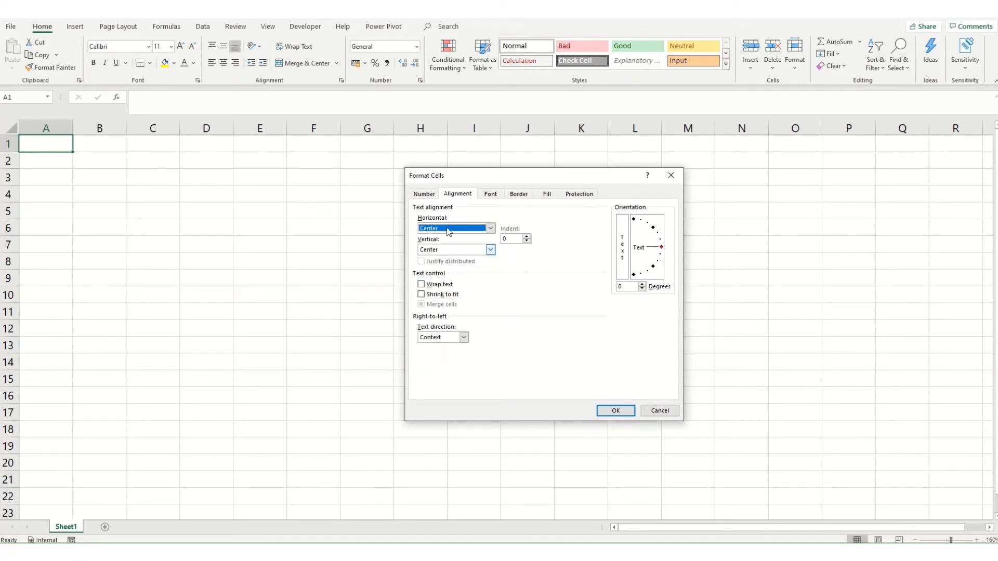
pyautogui.click(422, 192)
pyautogui.click(427, 223)
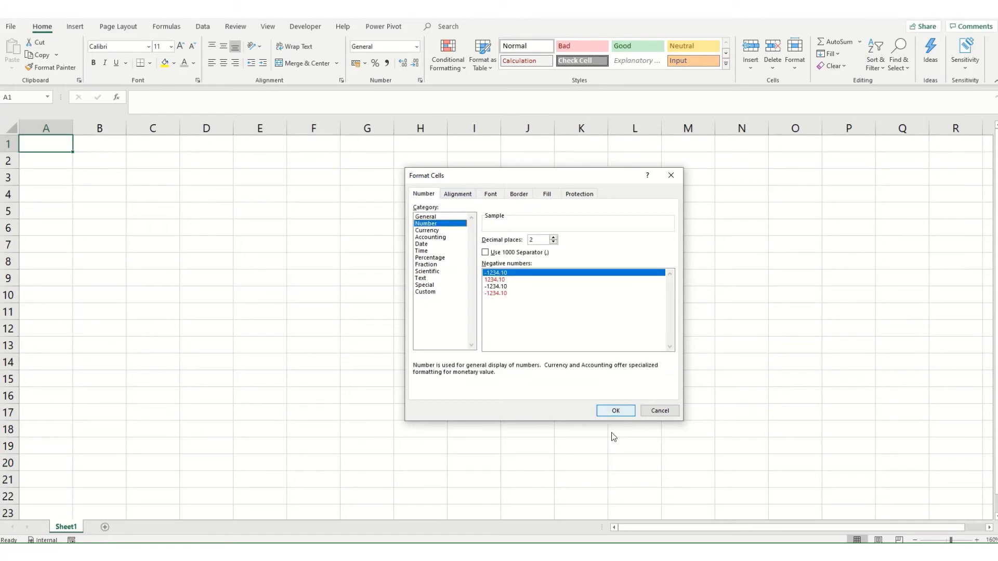
# Name the new style 'Example', save it, and apply it to cell A1.
pyautogui.click(616, 411)
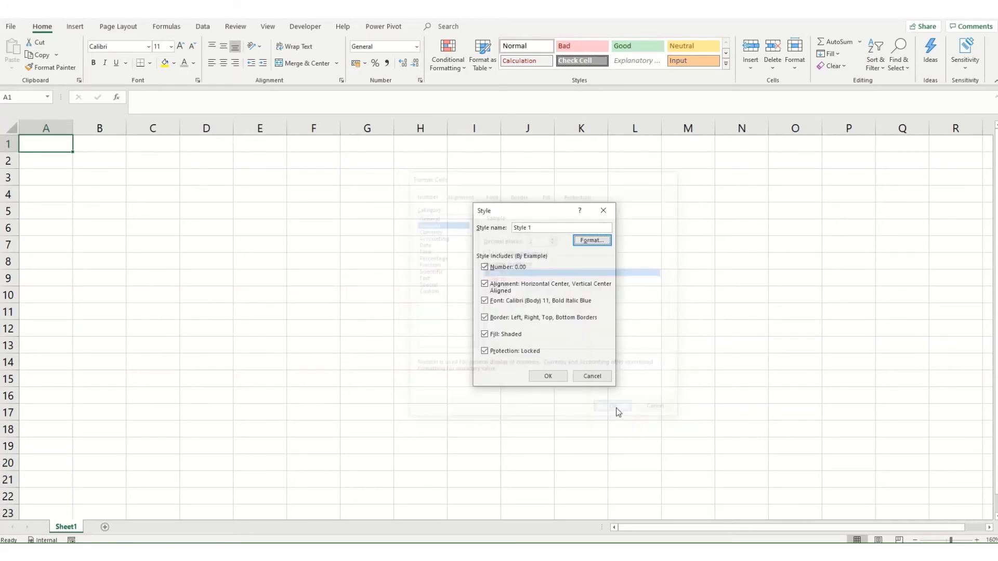
pyautogui.moveTo(541, 228); pyautogui.dragTo(468, 232)
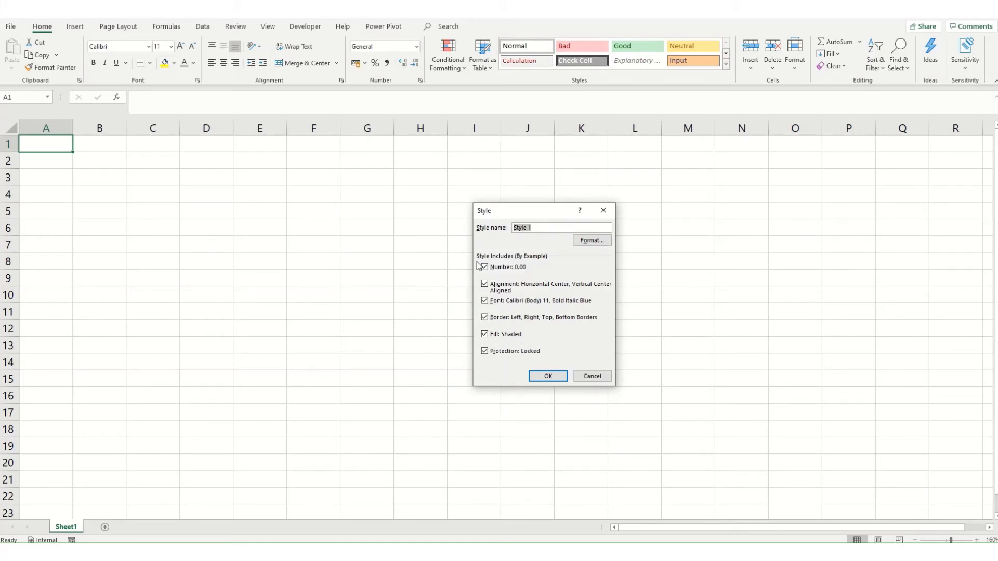
pyautogui.write('Example')
pyautogui.click(566, 376)
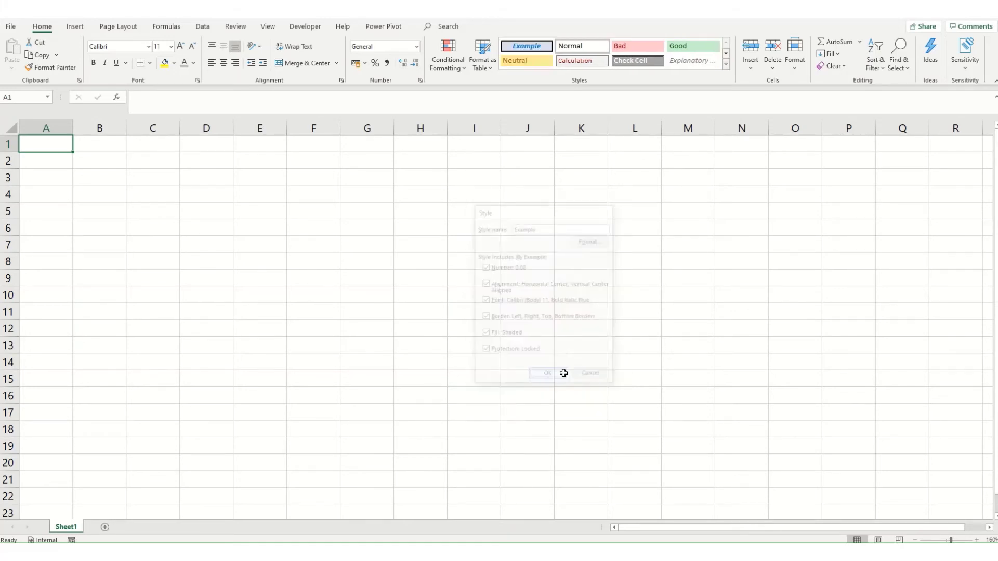
pyautogui.click(524, 46)
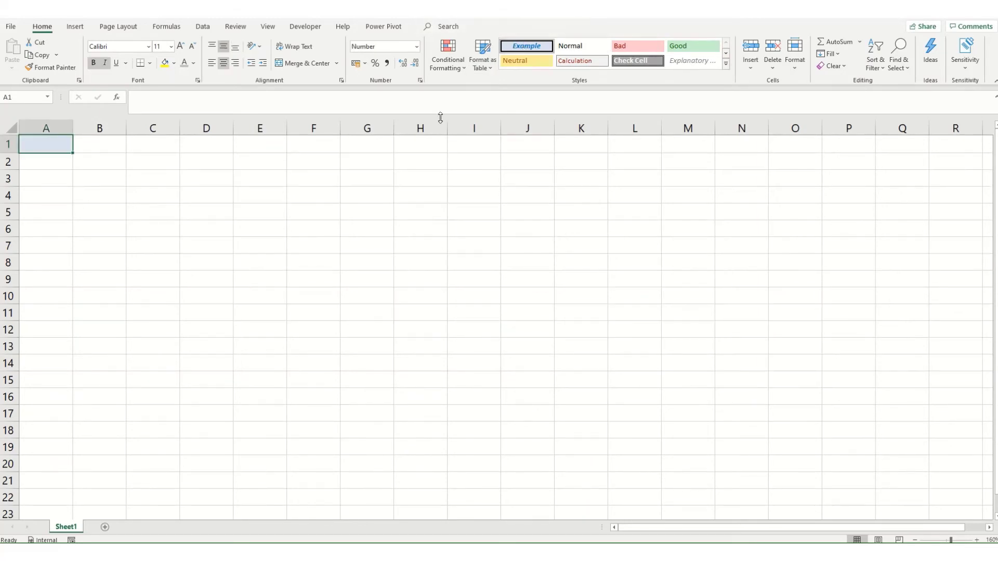
# Expand the Cell Styles gallery to show 'Example' under Custom.
pyautogui.click(725, 64)
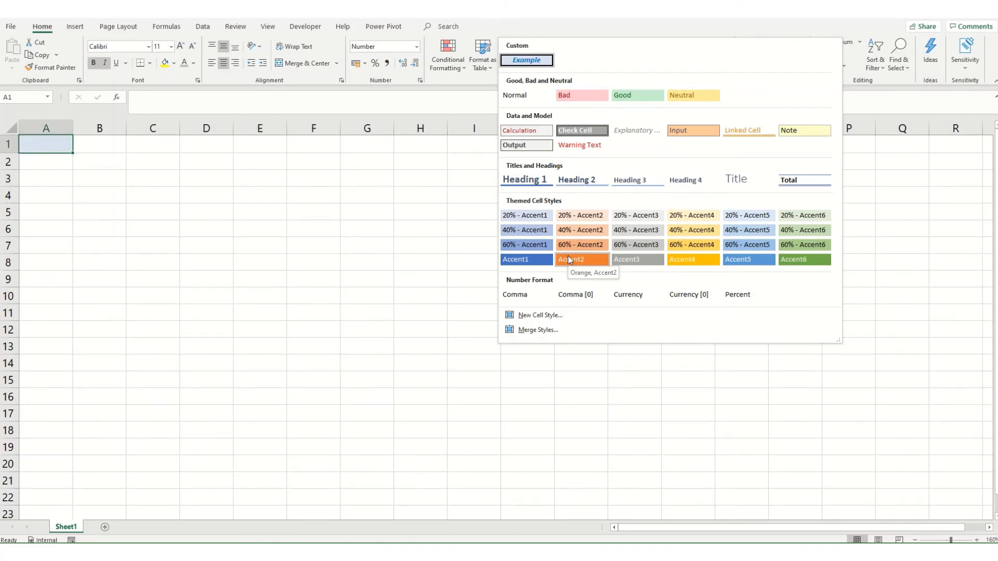
# Start another new style, tick Hidden on its Protection tab, then cancel the formatting changes.
pyautogui.click(538, 315)
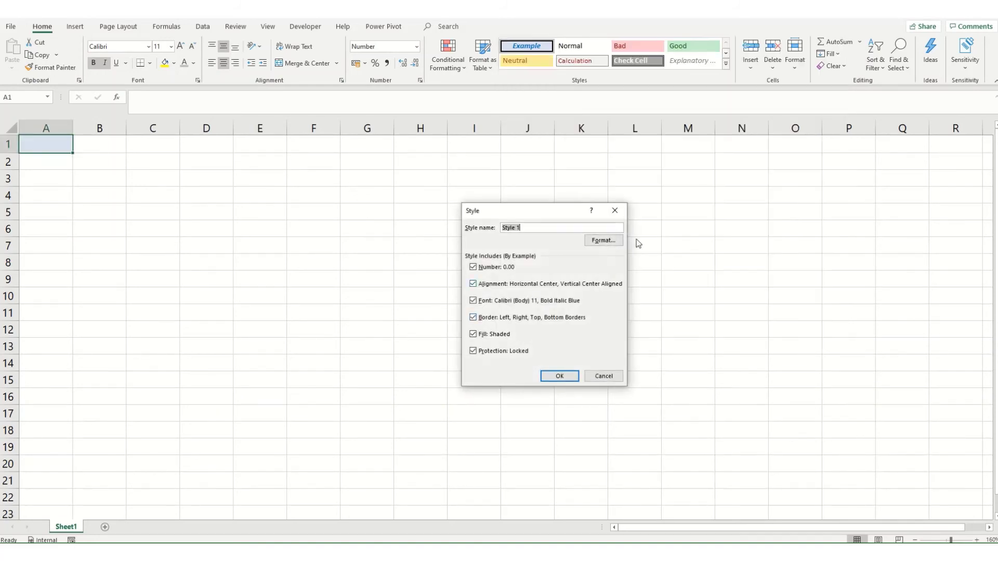
pyautogui.click(603, 240)
pyautogui.click(579, 193)
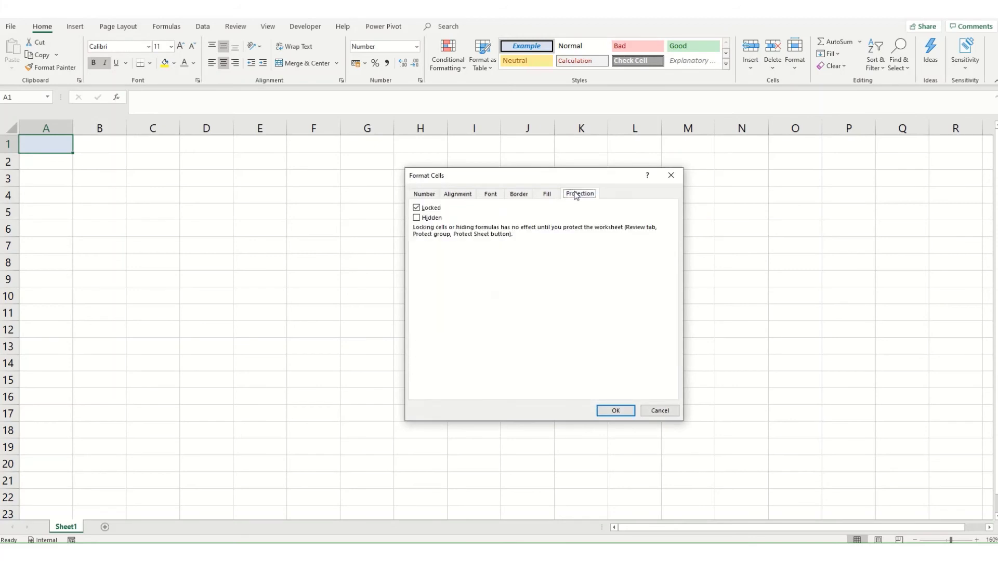
pyautogui.click(422, 221)
pyautogui.click(660, 410)
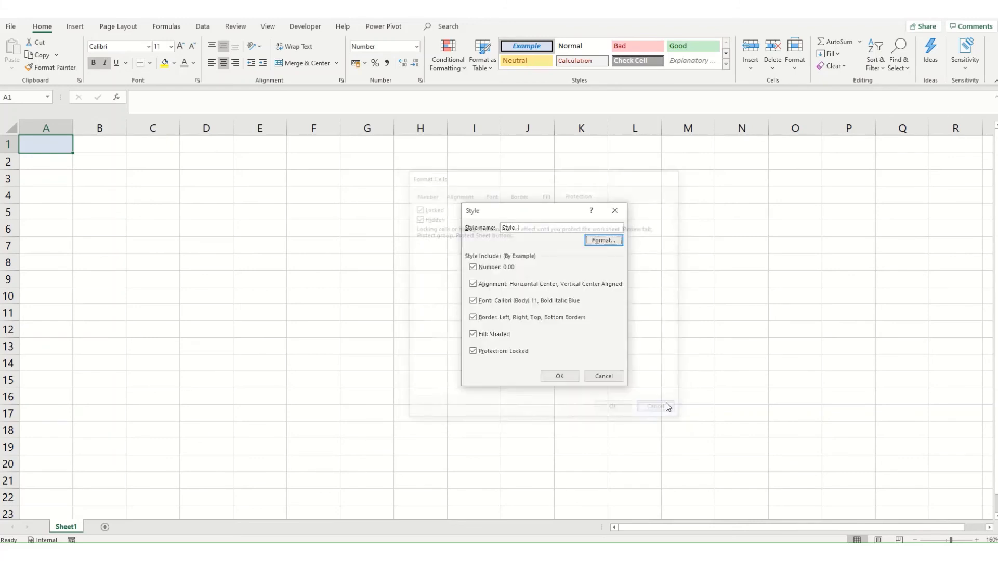
pyautogui.click(603, 377)
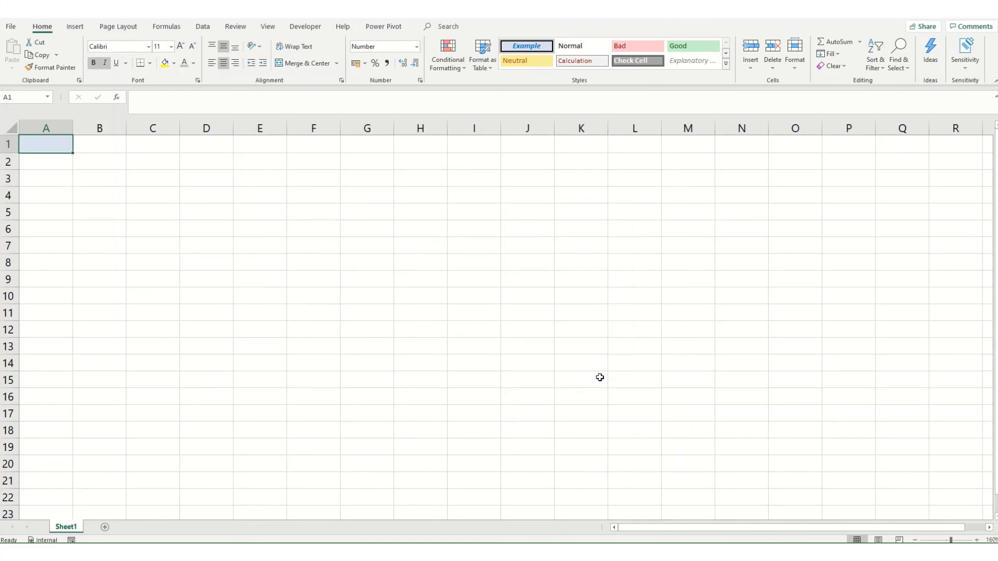